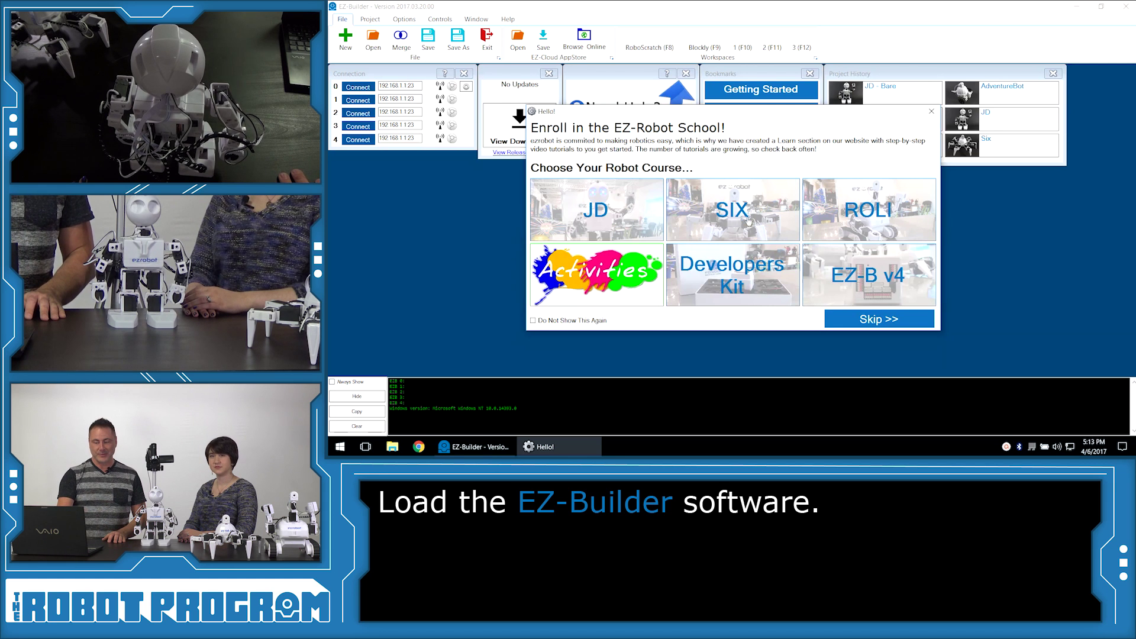
# - Open the JD - Bare example, skip assembly instructions, and load the JD Robot servo profile
pyautogui.click(860, 321)
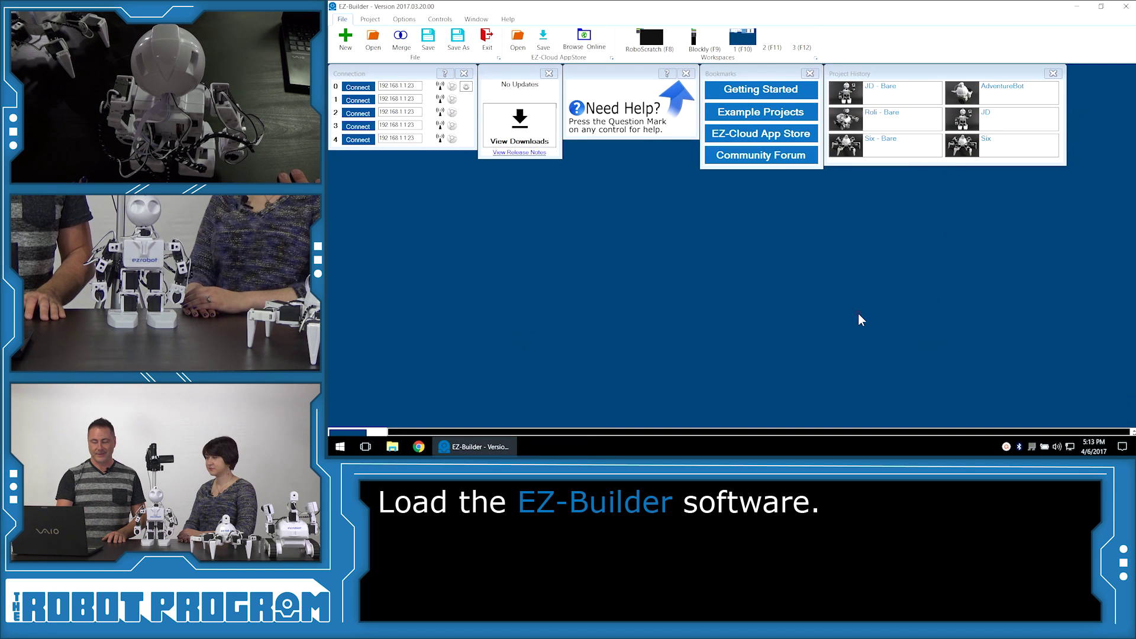
pyautogui.click(762, 121)
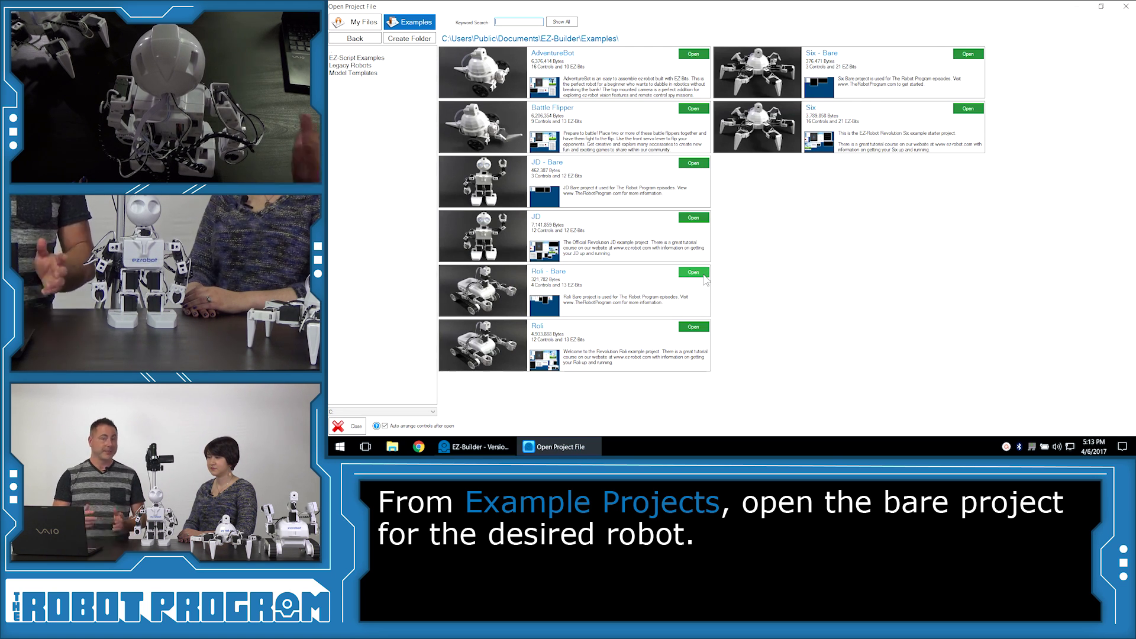
pyautogui.click(694, 164)
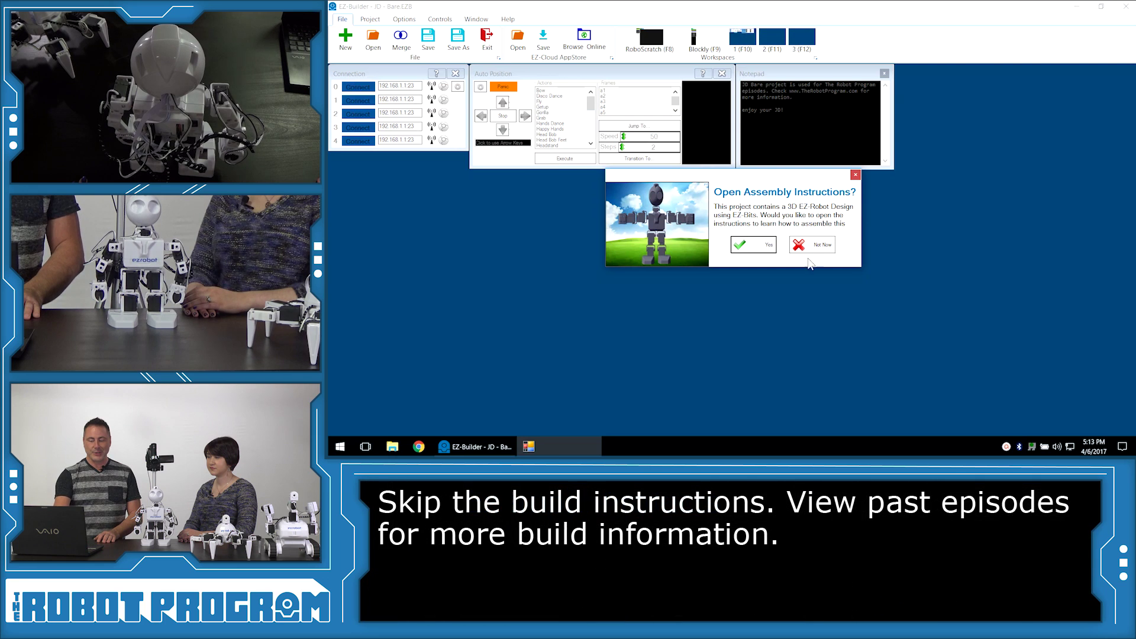
pyautogui.click(807, 246)
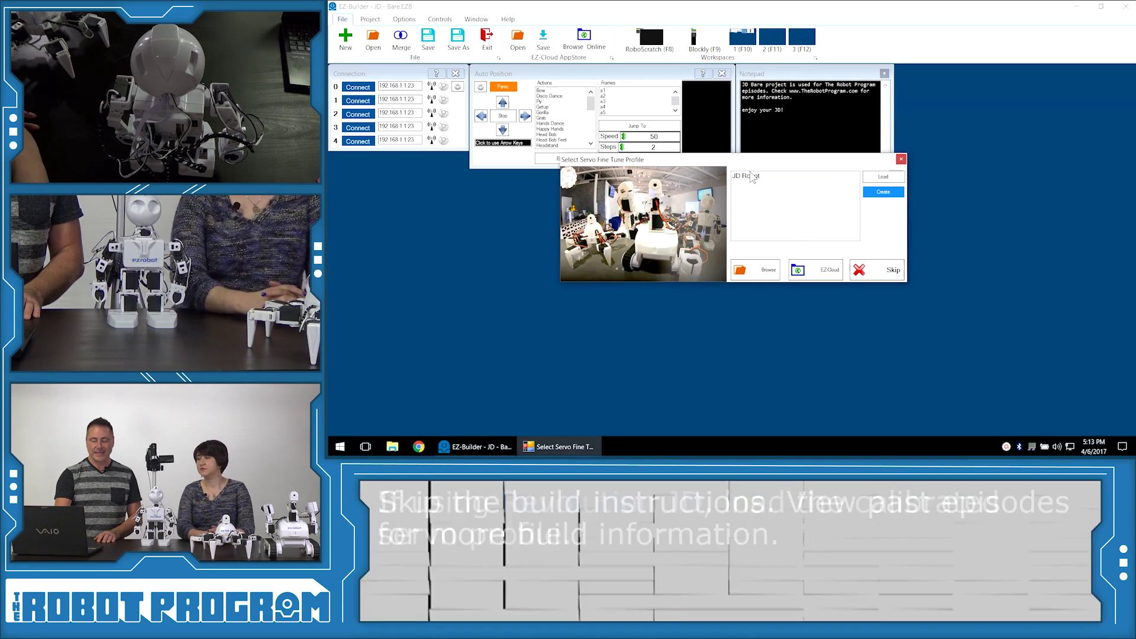
pyautogui.click(750, 176)
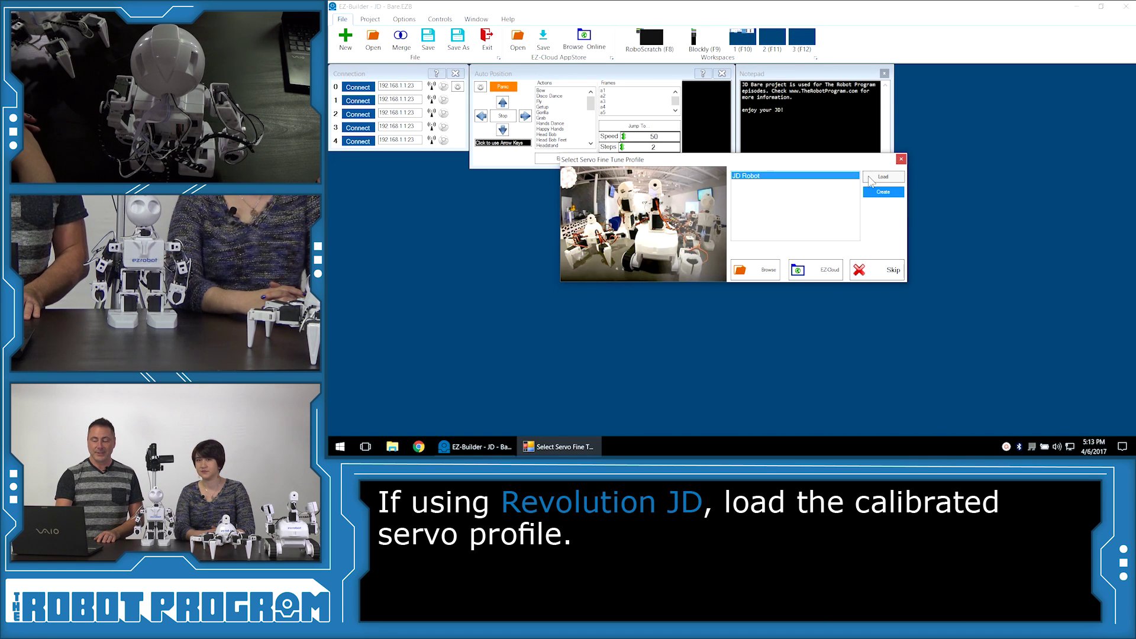
pyautogui.click(870, 180)
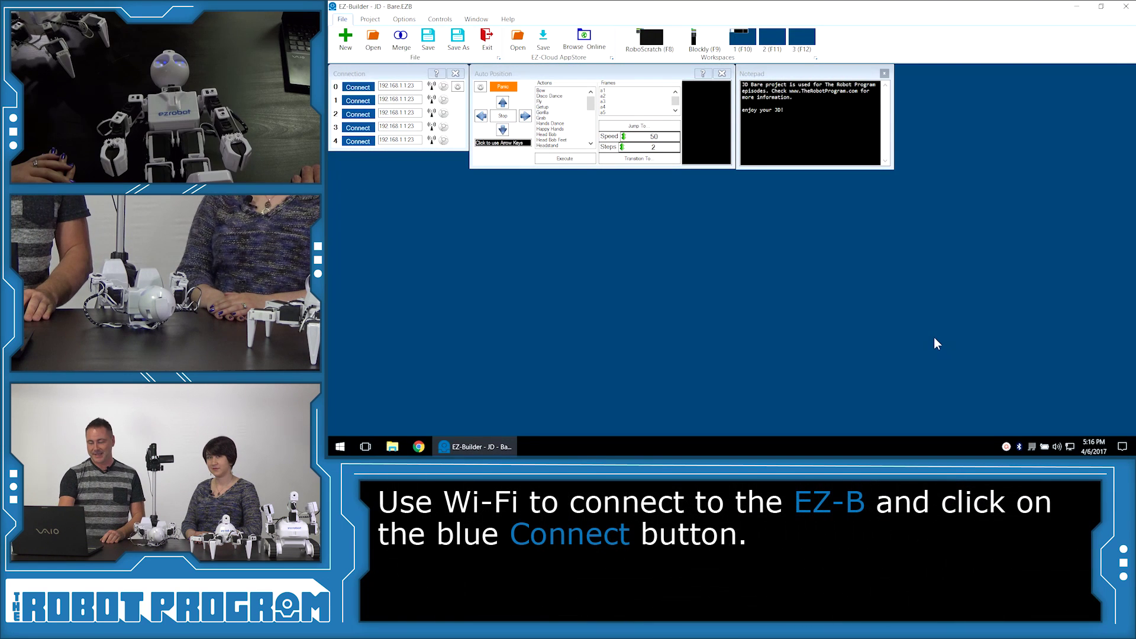
# - Join the EZ-B v4 JD1 Wi-Fi network and connect the project on row 0
pyautogui.click(1070, 448)
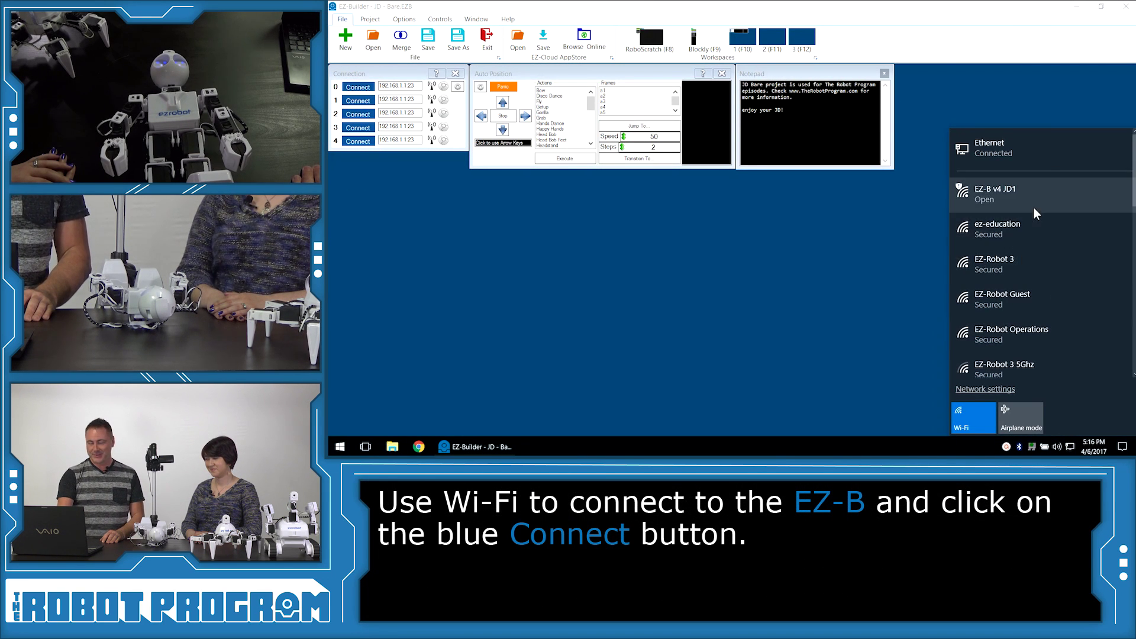
pyautogui.click(1031, 202)
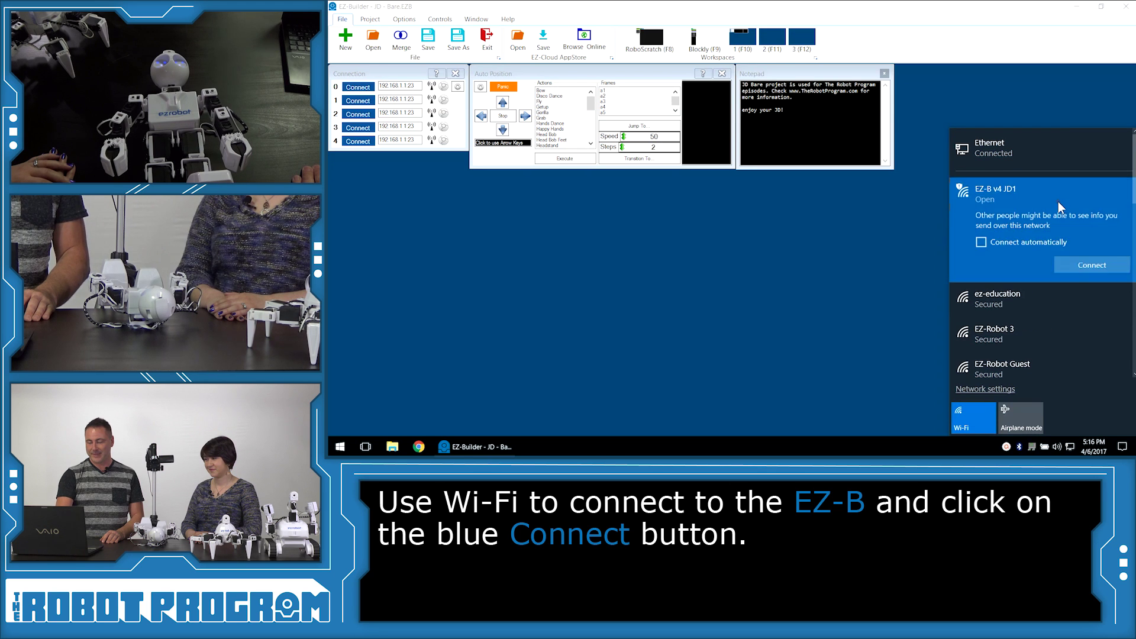
pyautogui.click(1111, 274)
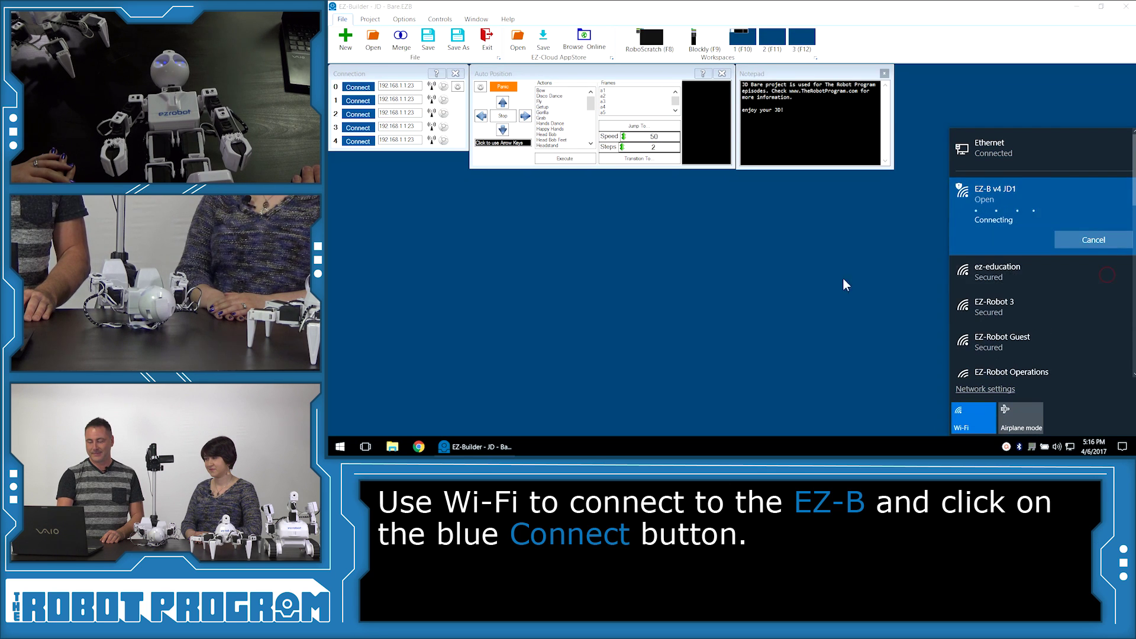
pyautogui.click(823, 285)
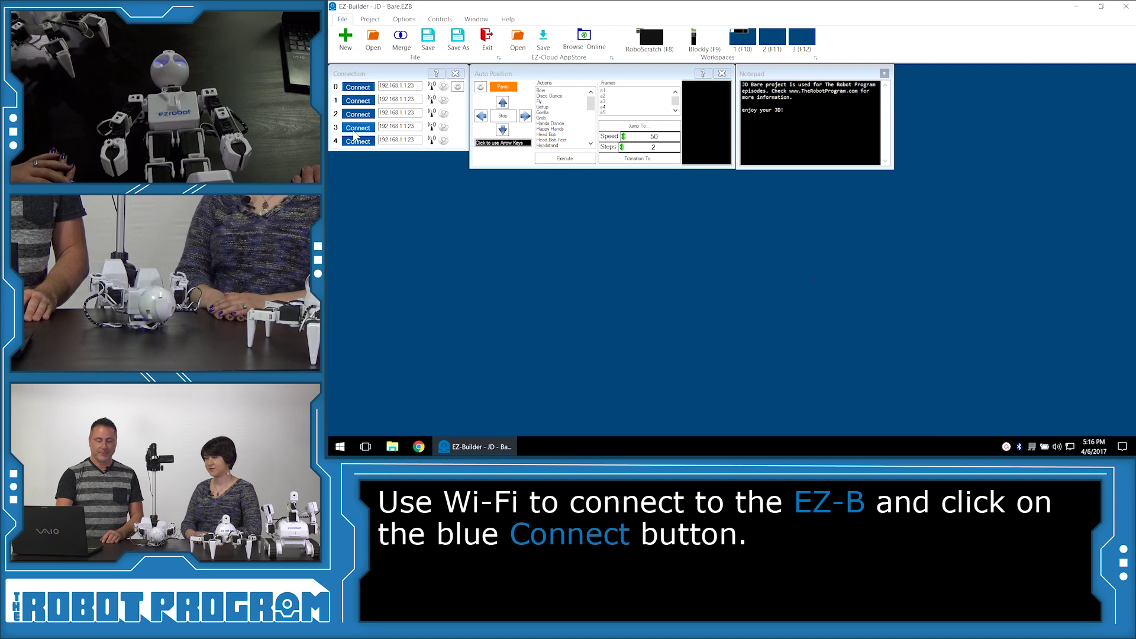
pyautogui.click(357, 87)
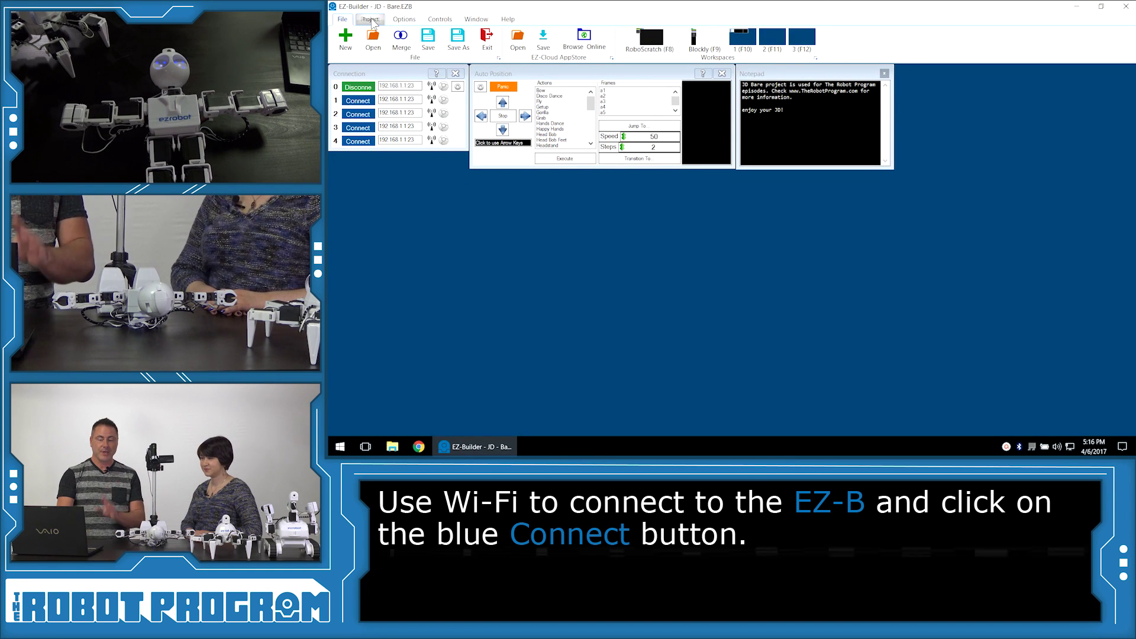
# - Add a Camera Device control from the Camera tab and start its video stream
pyautogui.click(371, 18)
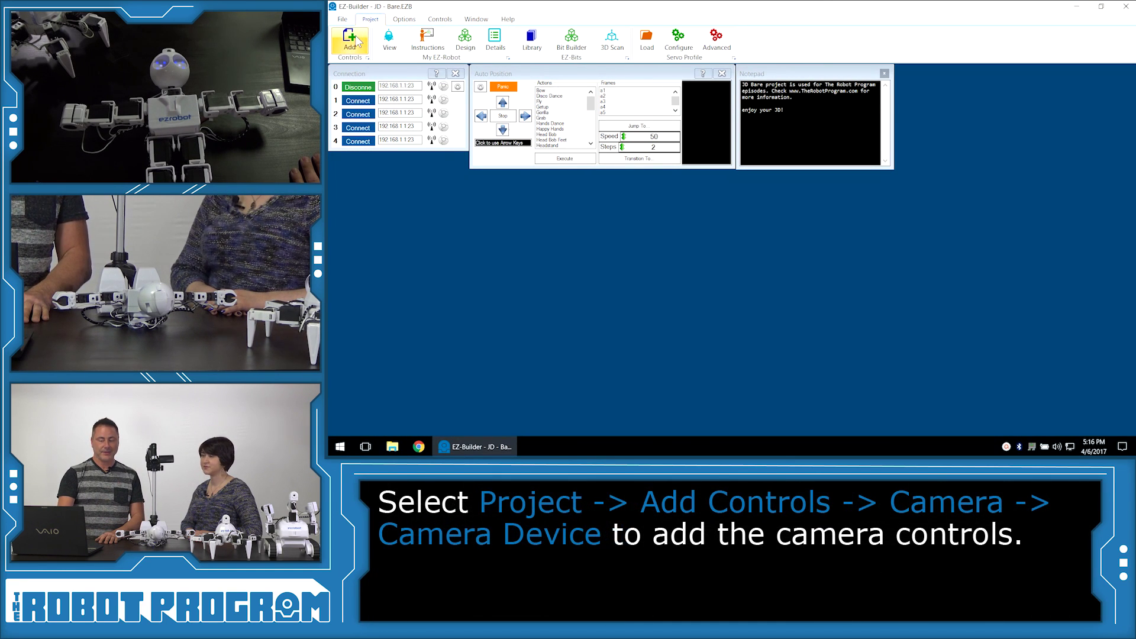
pyautogui.click(352, 40)
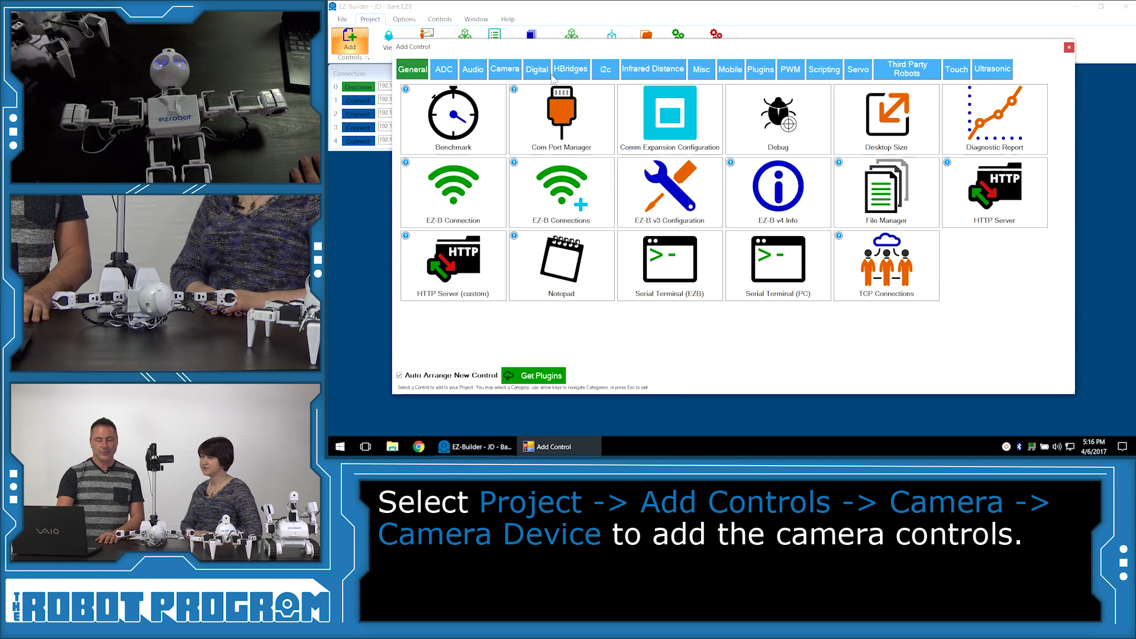
pyautogui.click(504, 70)
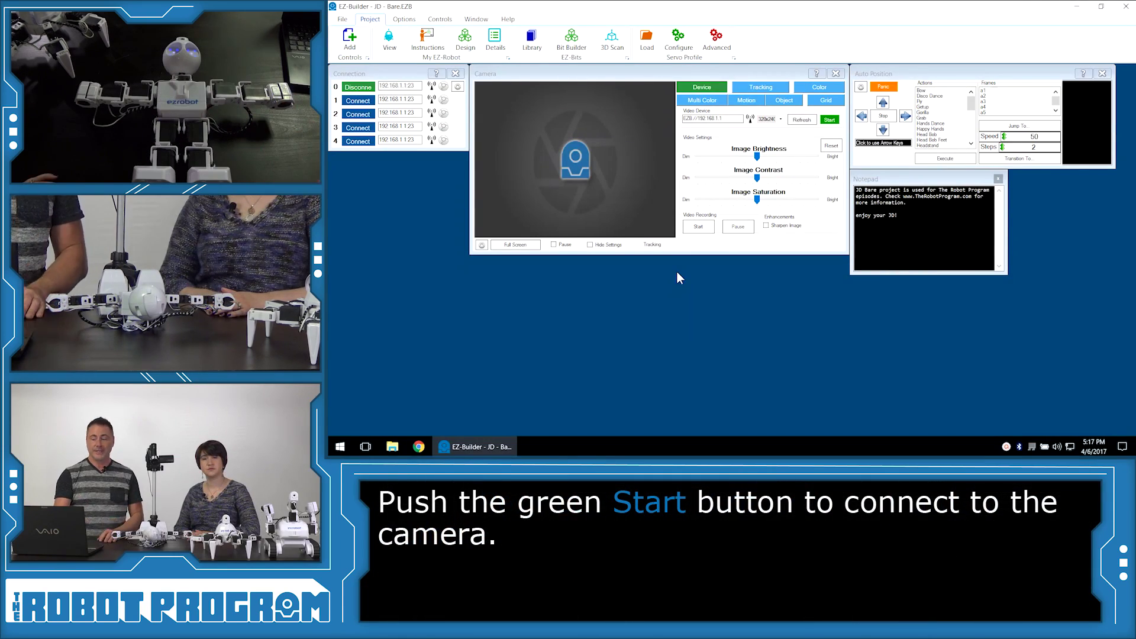
pyautogui.click(830, 121)
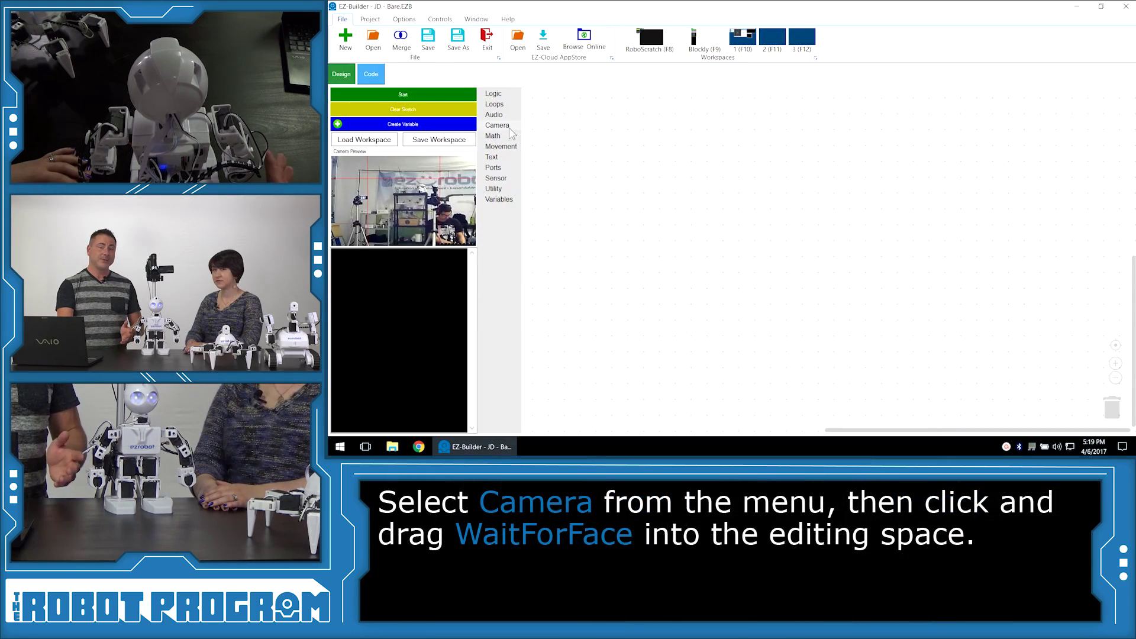
# - Place Wait For Face, attach Say EZB beneath it, and plug in a text block
pyautogui.click(510, 132)
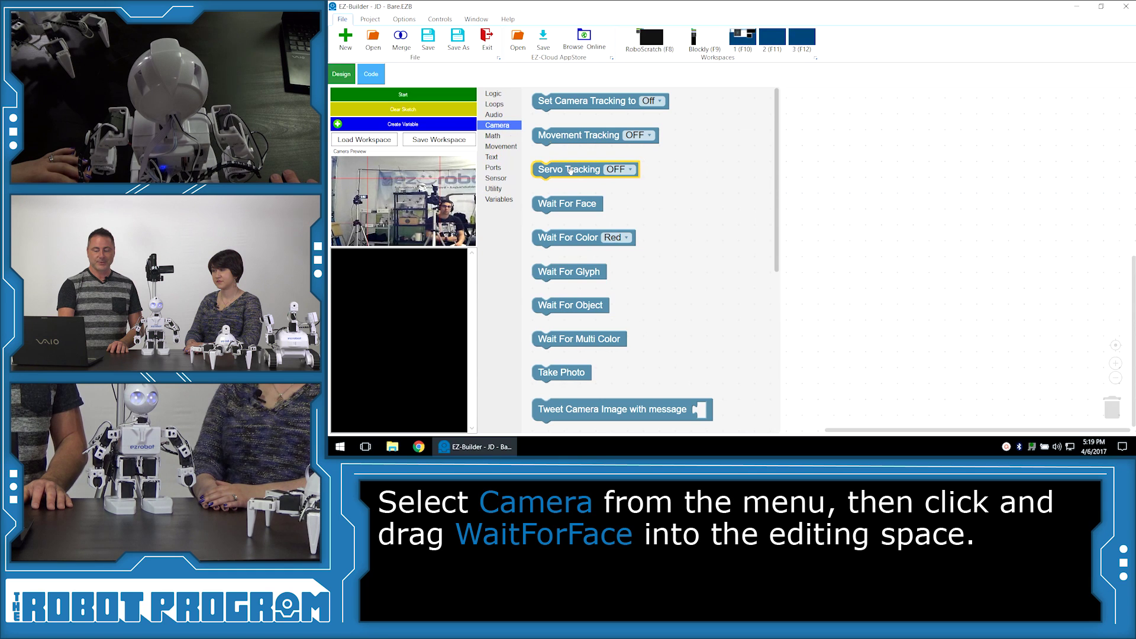
pyautogui.moveTo(571, 205); pyautogui.dragTo(570, 206)
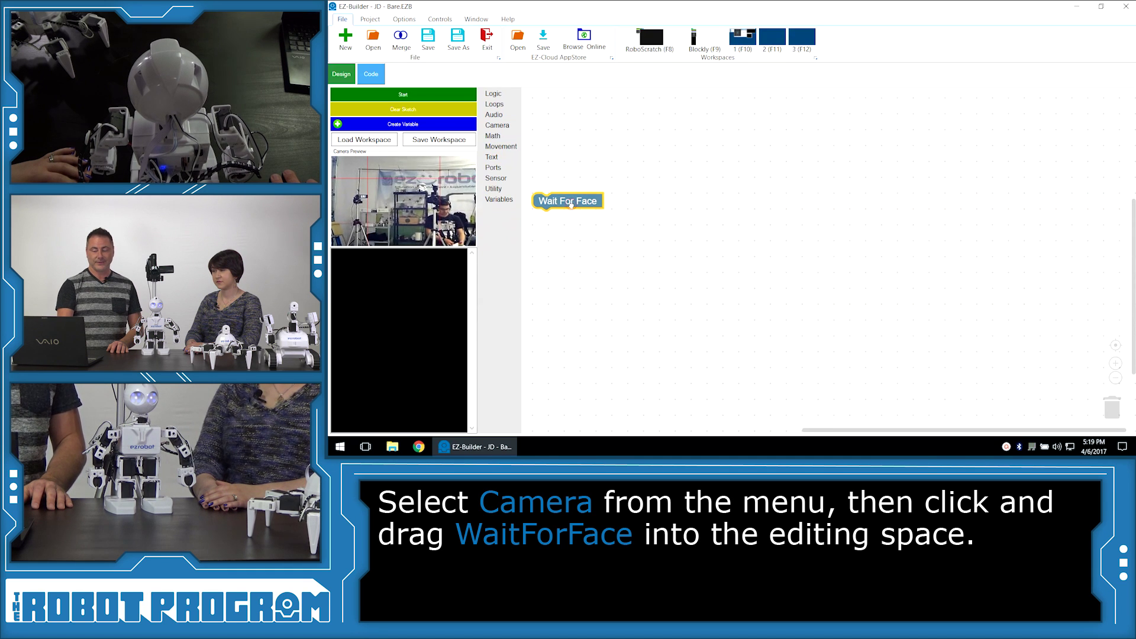
pyautogui.click(495, 115)
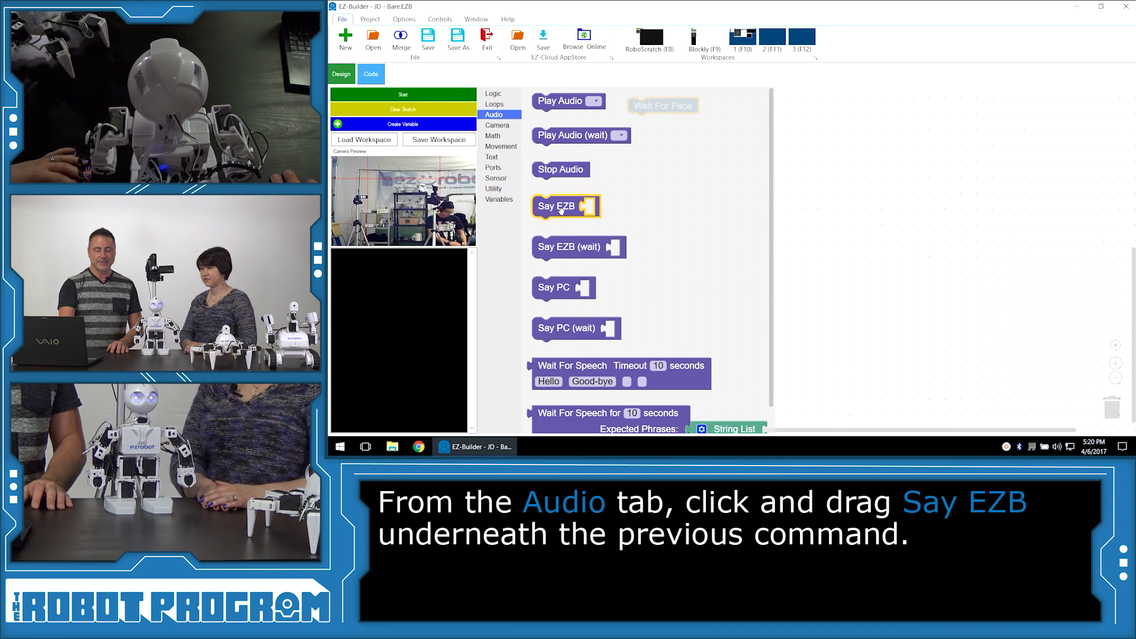
pyautogui.moveTo(562, 211); pyautogui.dragTo(601, 184)
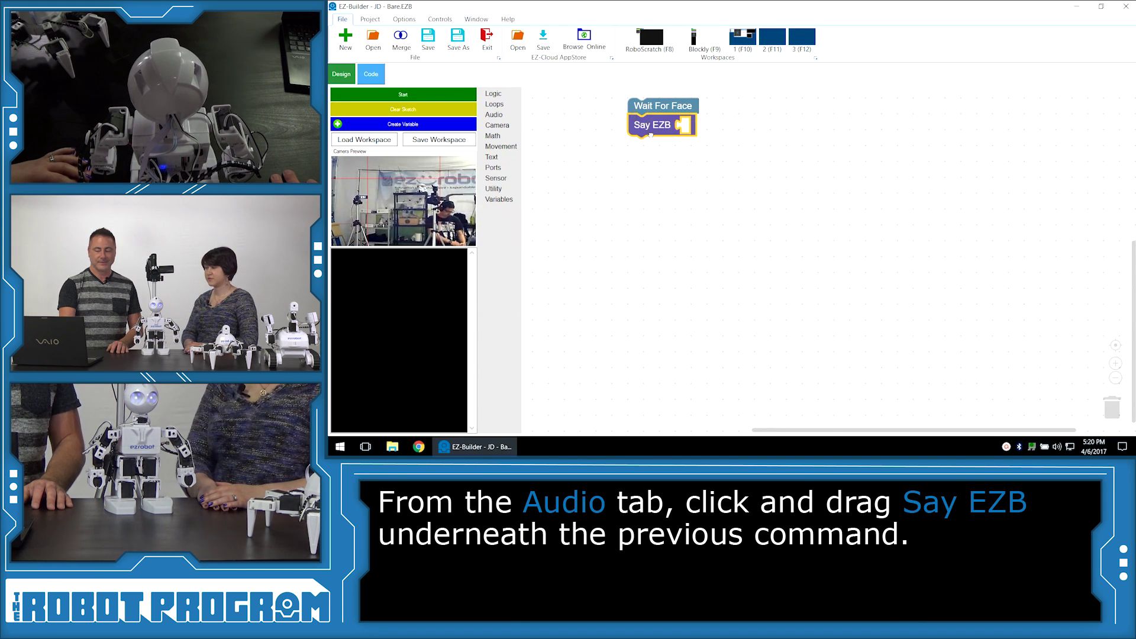
pyautogui.click(515, 158)
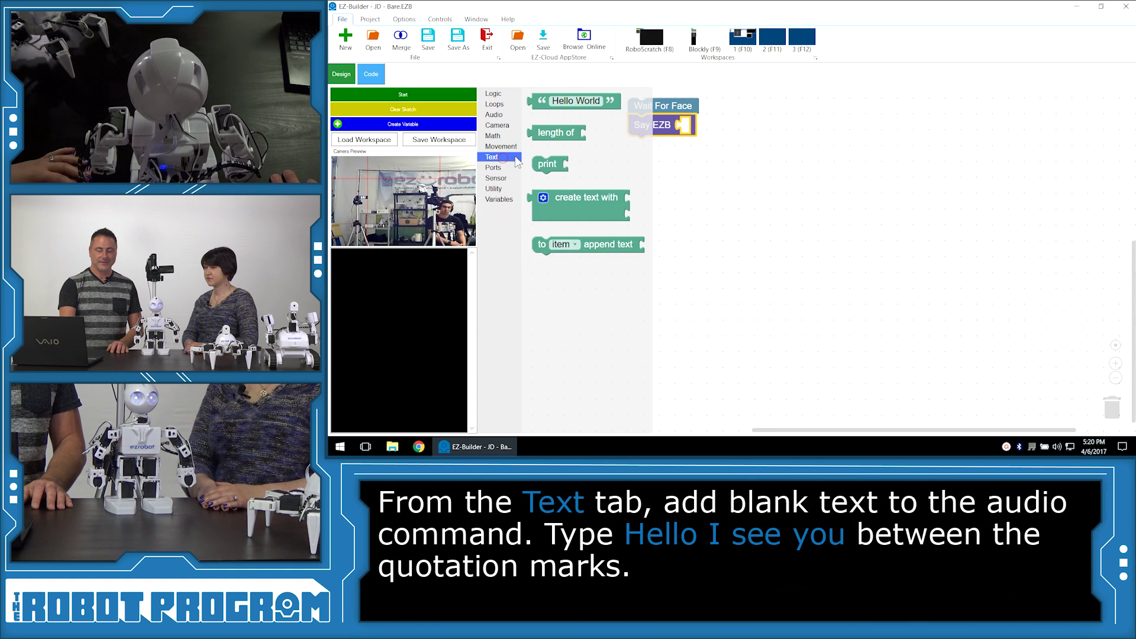
pyautogui.moveTo(542, 102); pyautogui.dragTo(651, 126)
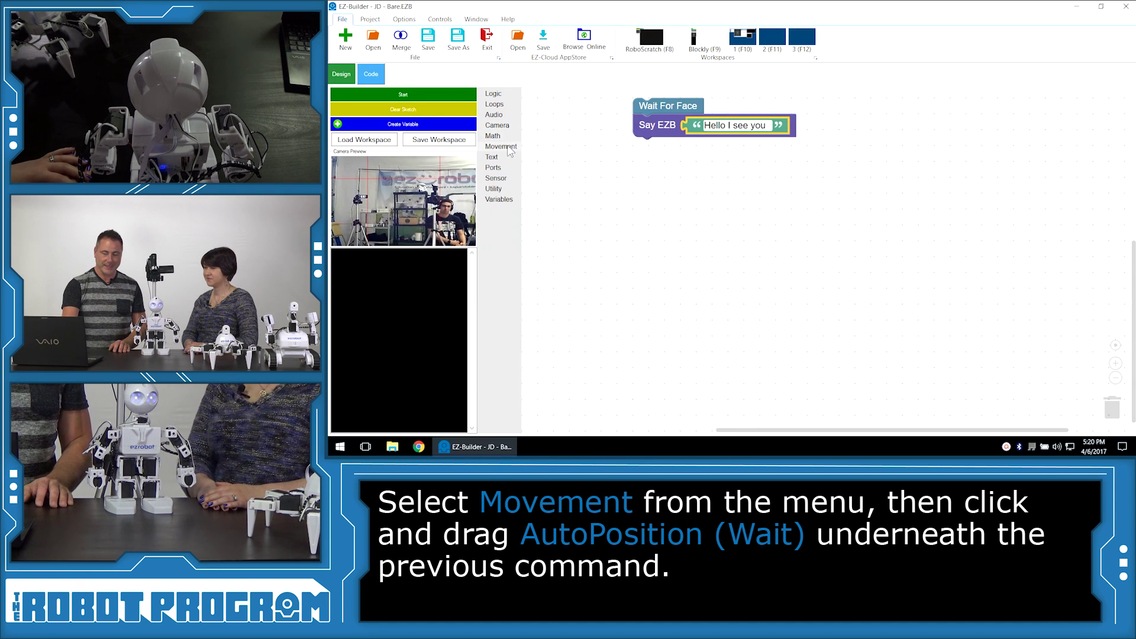
# - Attach an AutoPosition (Wait) Wave step below Say EZB and zoom in on the program
pyautogui.click(500, 147)
pyautogui.scroll(-2, 620, 238)
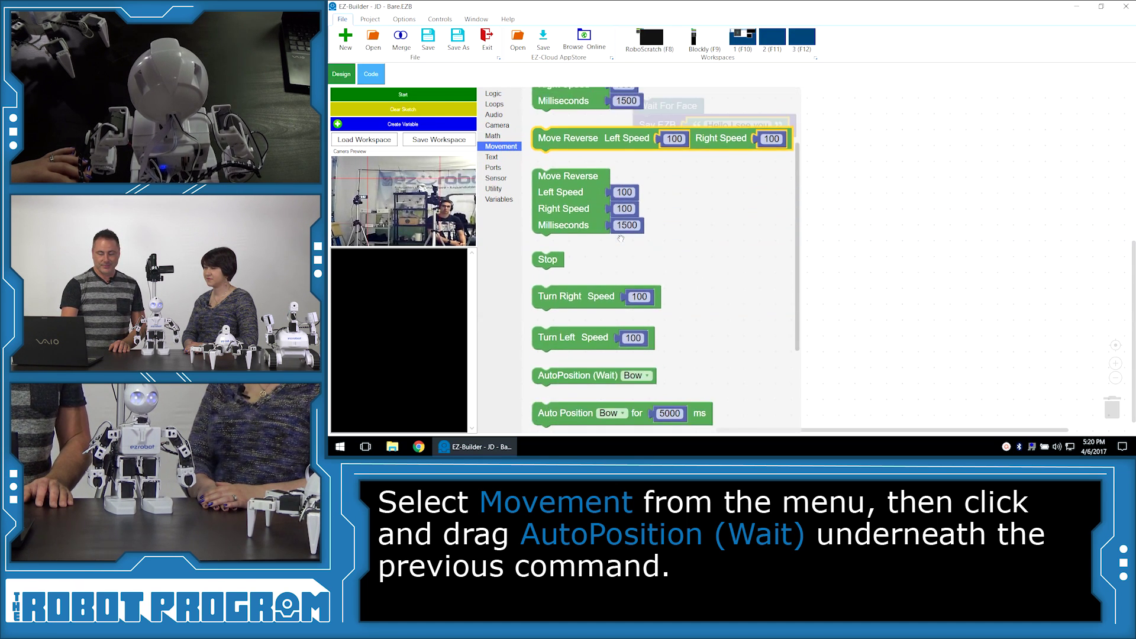
pyautogui.scroll(-1, 619, 239)
pyautogui.scroll(-1, 620, 239)
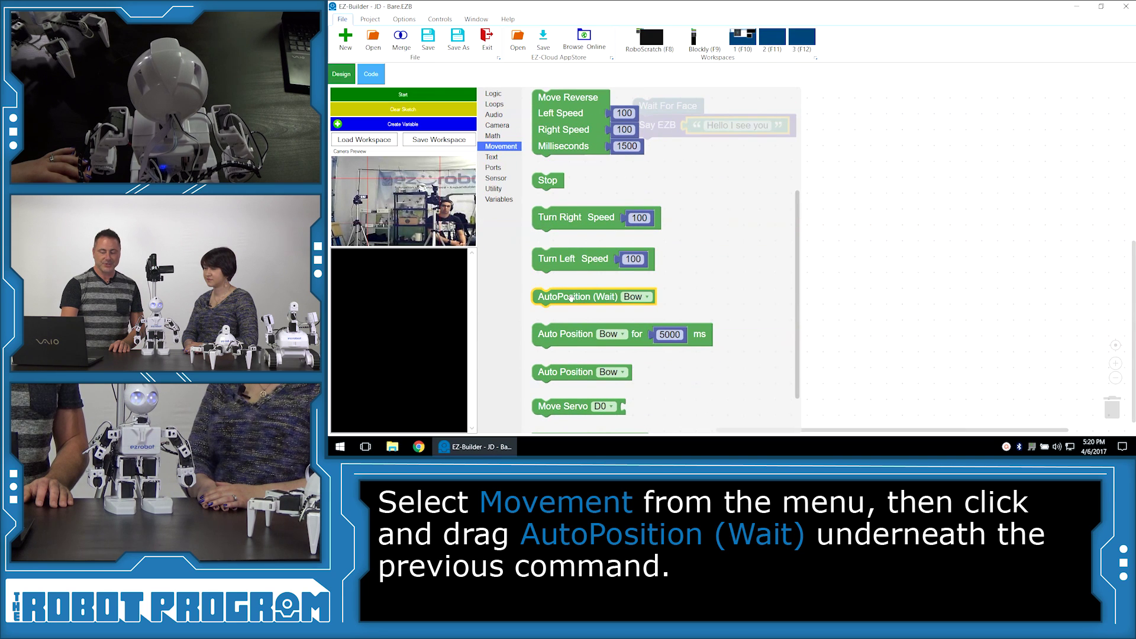
pyautogui.moveTo(571, 298); pyautogui.dragTo(641, 194)
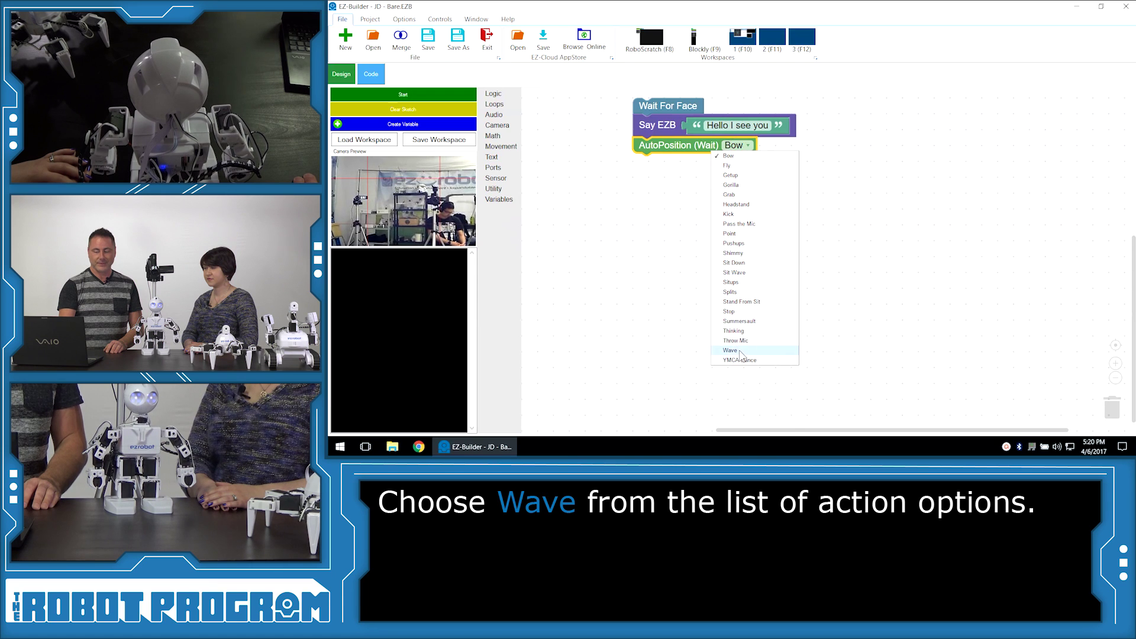
pyautogui.scroll(2, 741, 356)
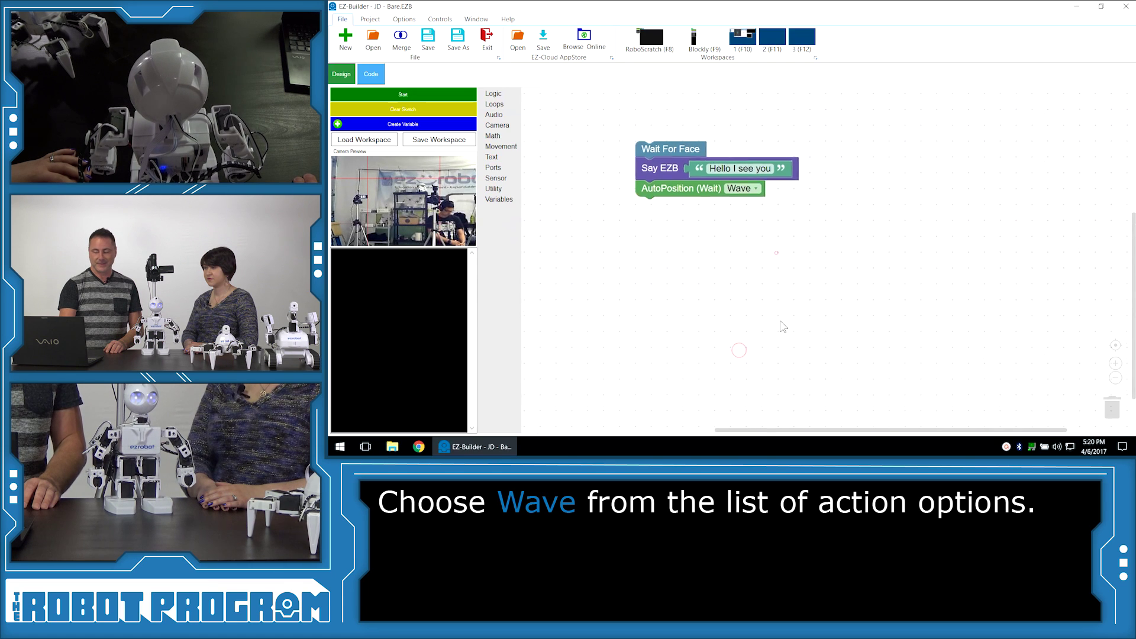
pyautogui.click(1115, 363)
pyautogui.moveTo(874, 312); pyautogui.dragTo(904, 347)
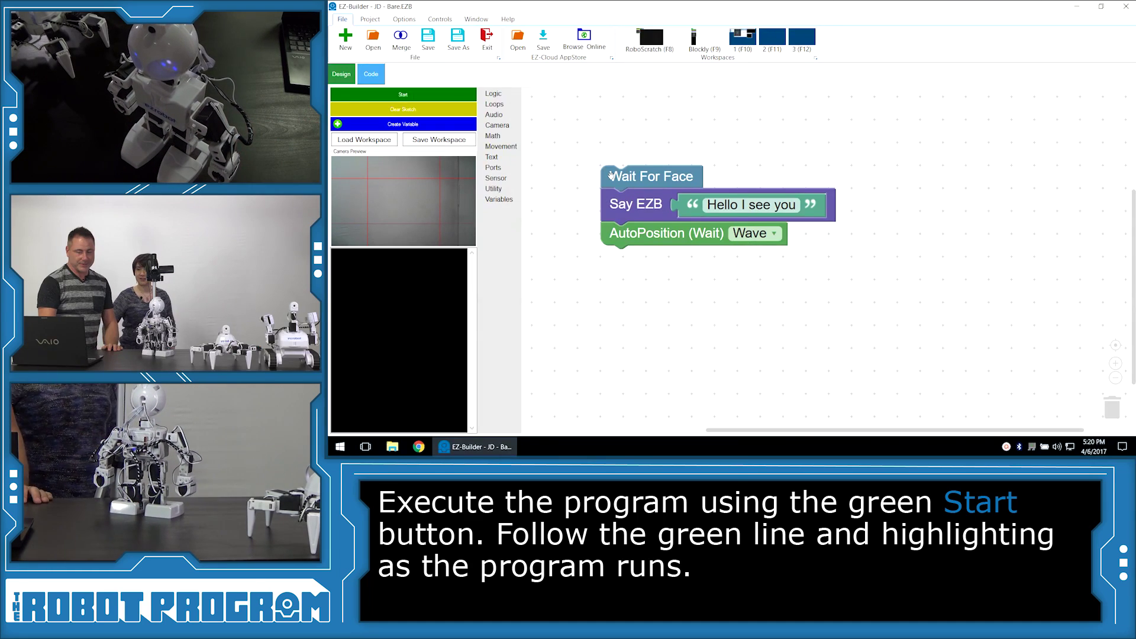
# - Run the Wait For Face, Say EZB and Wave program on the robot
pyautogui.click(417, 94)
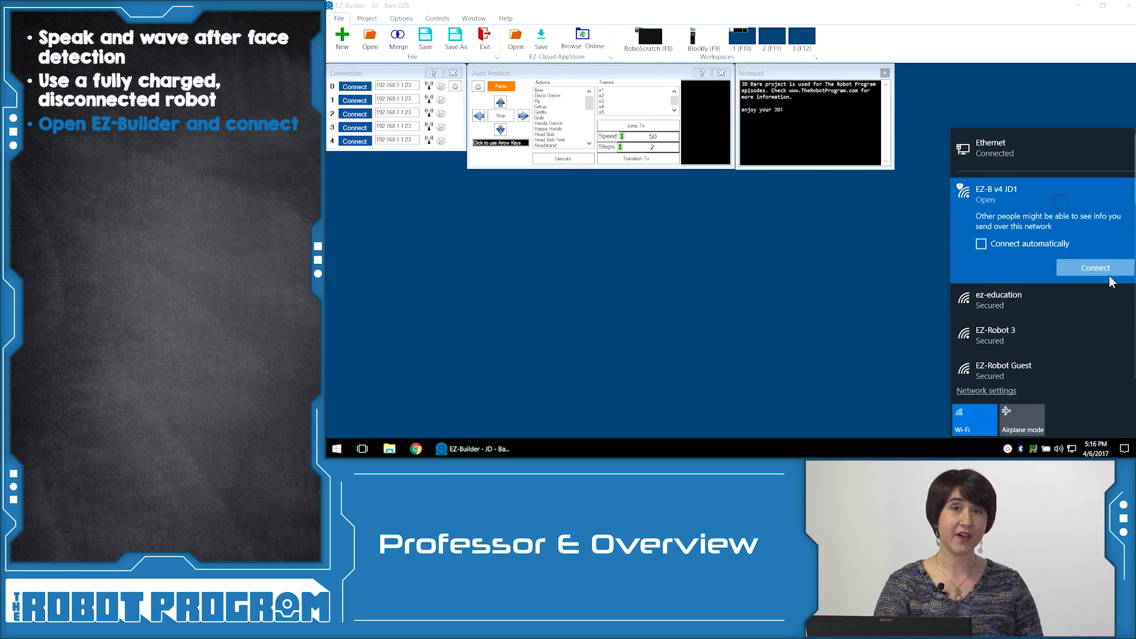
# - Join the robot's Wi-Fi, connect to the EZ-B, and open JD - Bare without assembly instructions
pyautogui.click(1109, 274)
pyautogui.click(354, 86)
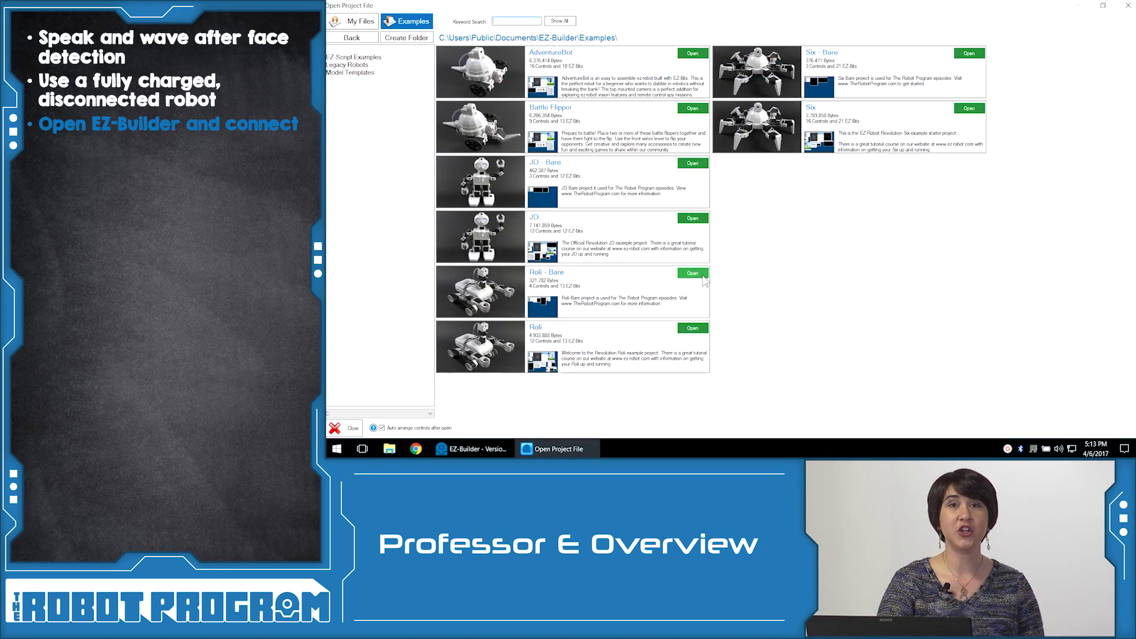
pyautogui.click(694, 166)
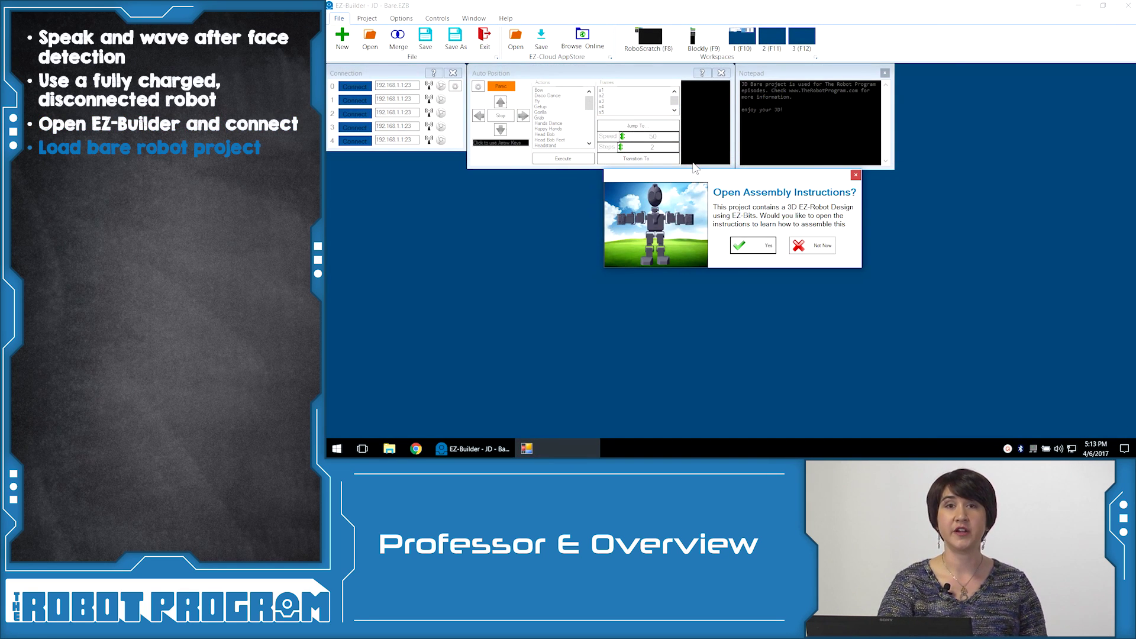
pyautogui.click(806, 249)
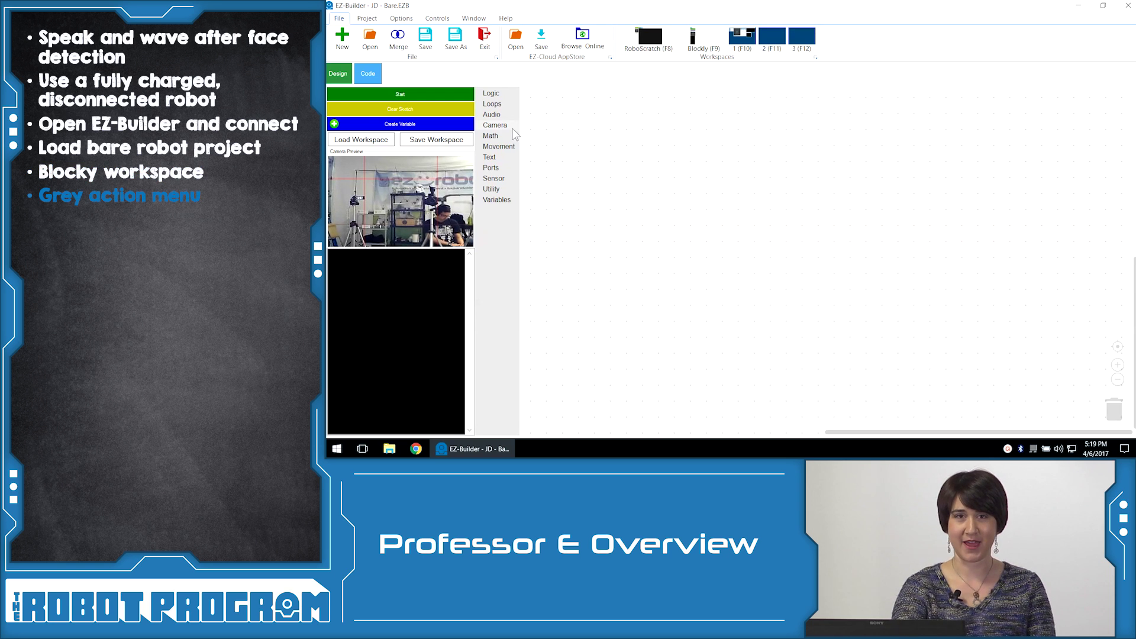
# - Place Wait For Face, plug a text block into Say EZB, and begin editing its Hello World text
pyautogui.click(504, 129)
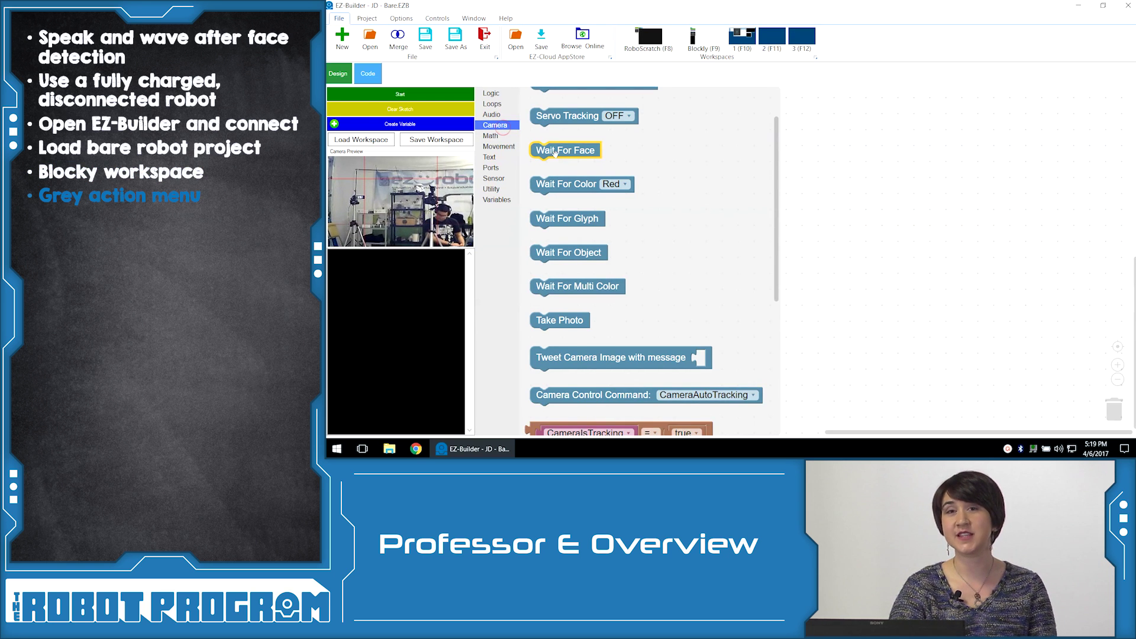
pyautogui.scroll(1, 556, 154)
pyautogui.click(816, 171)
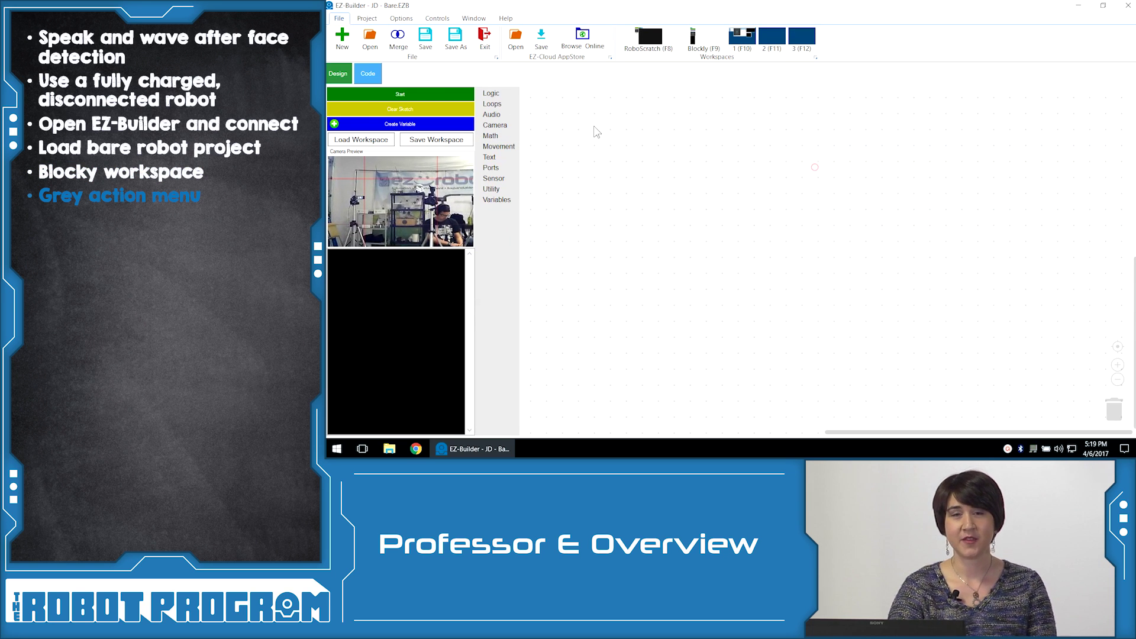
pyautogui.click(509, 132)
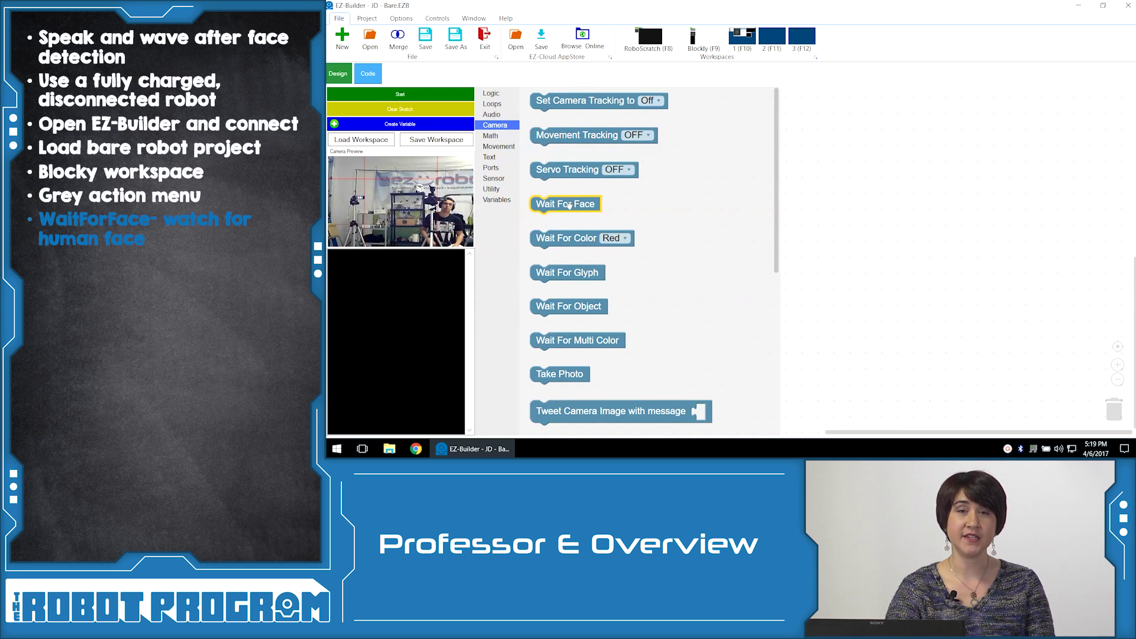
pyautogui.moveTo(568, 206); pyautogui.dragTo(568, 204)
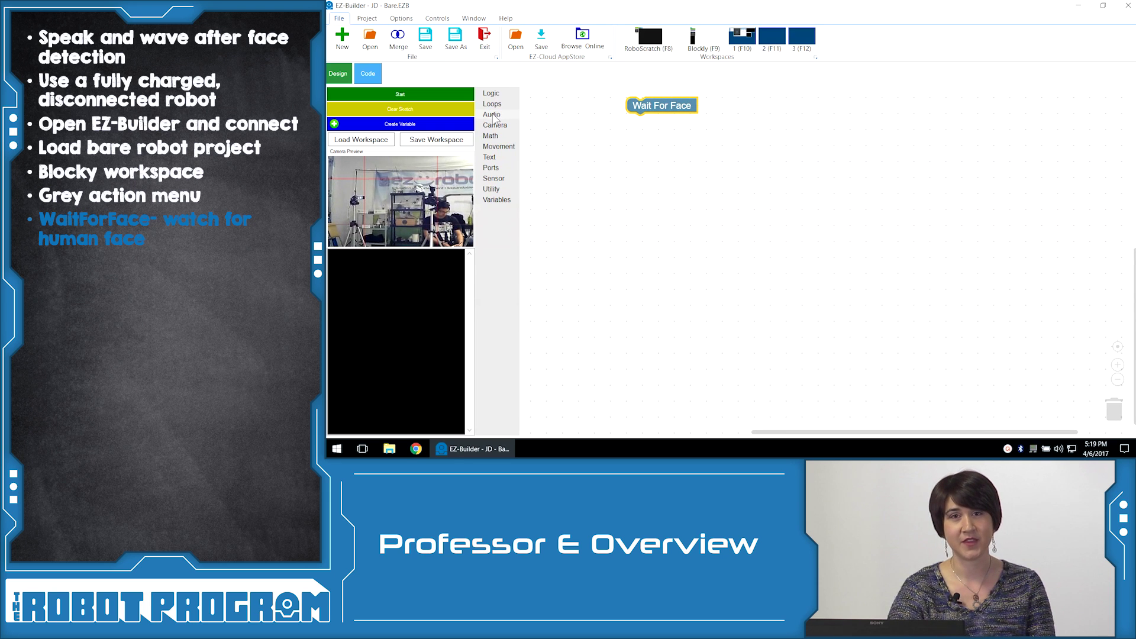
pyautogui.click(501, 161)
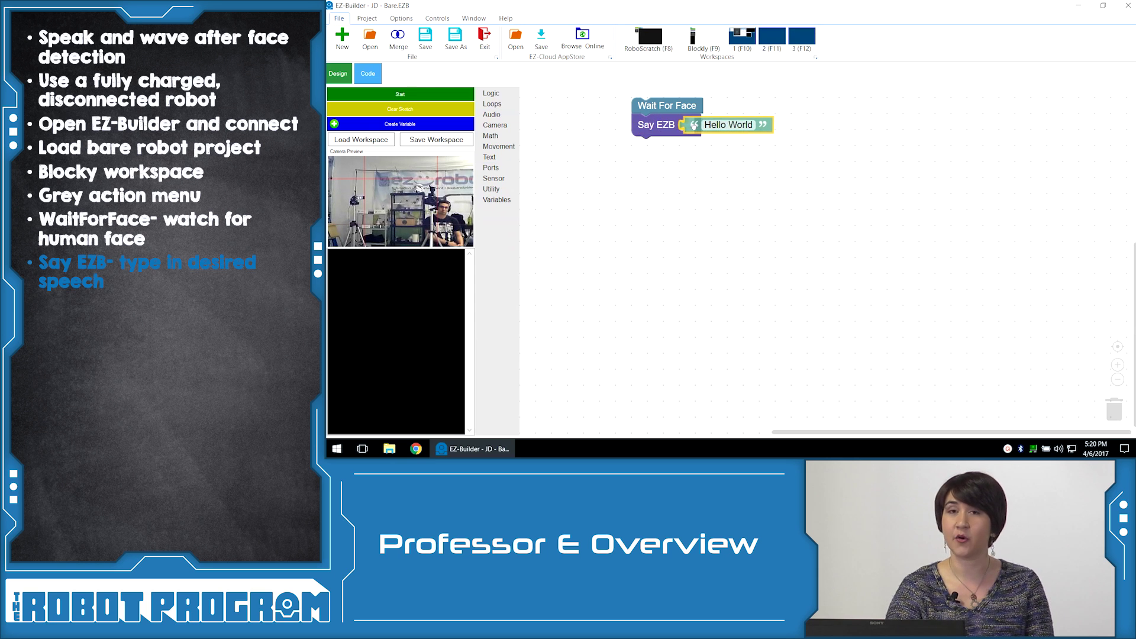
pyautogui.moveTo(538, 101); pyautogui.dragTo(731, 131)
pyautogui.click(732, 132)
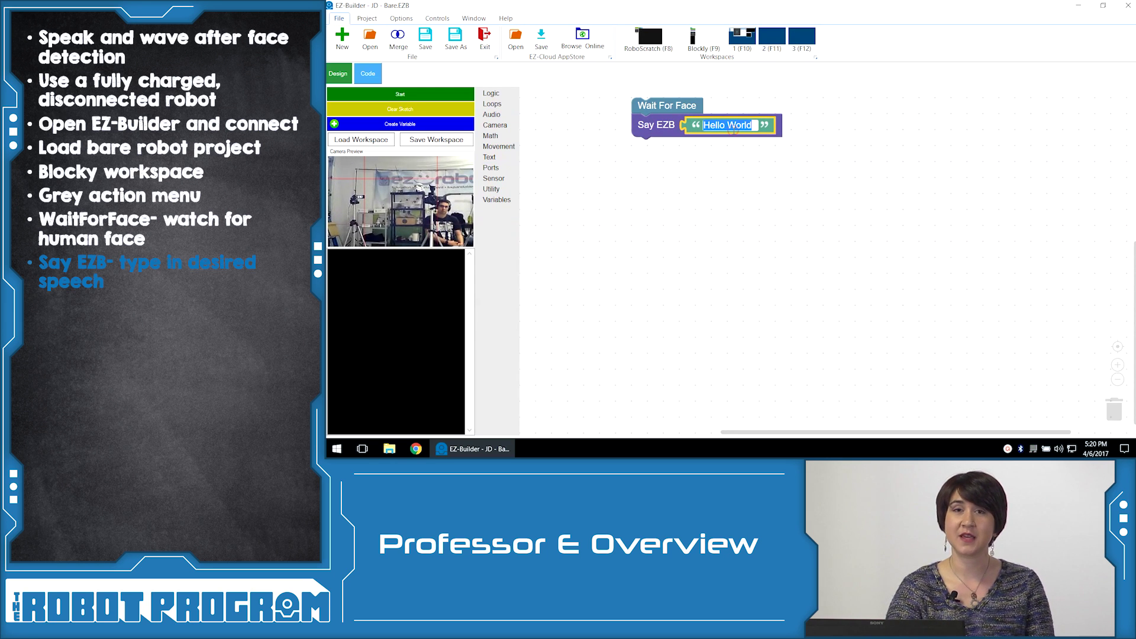
pyautogui.write('Hello')
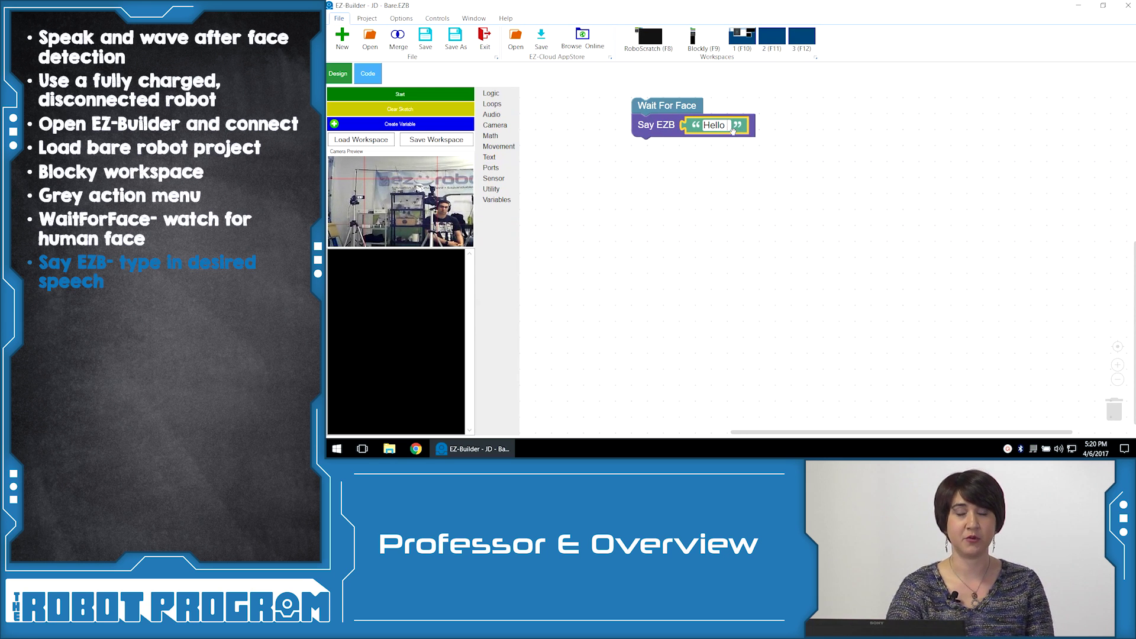
pyautogui.write(' I see you')
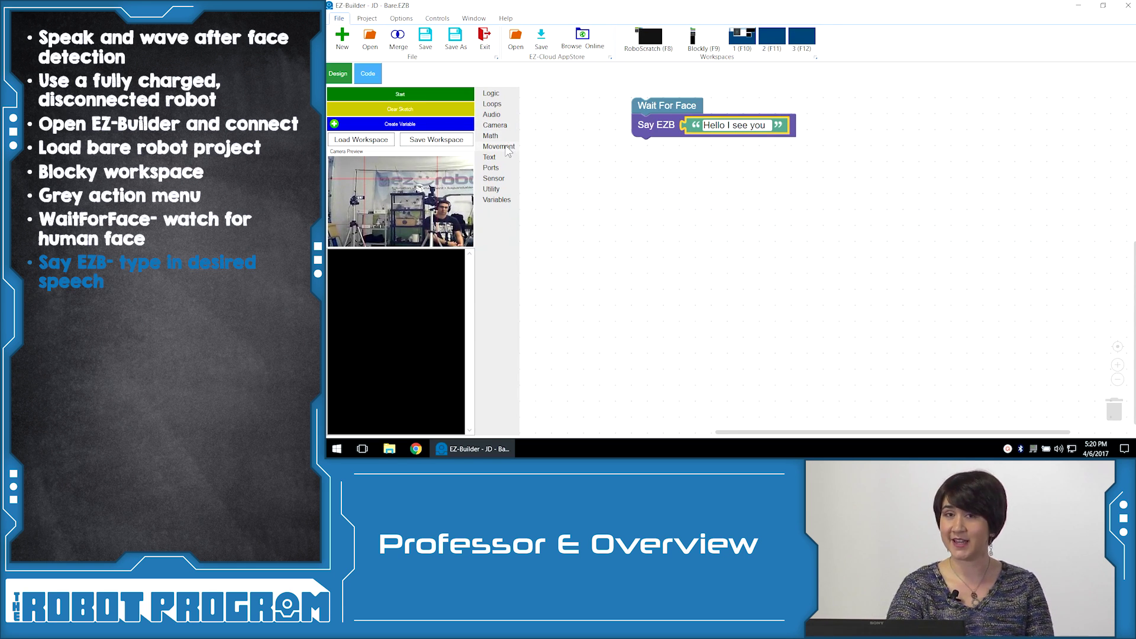
# - Attach AutoPosition (Wait) set to Wave below Say EZB and start the program
pyautogui.click(499, 147)
pyautogui.scroll(-3, 604, 226)
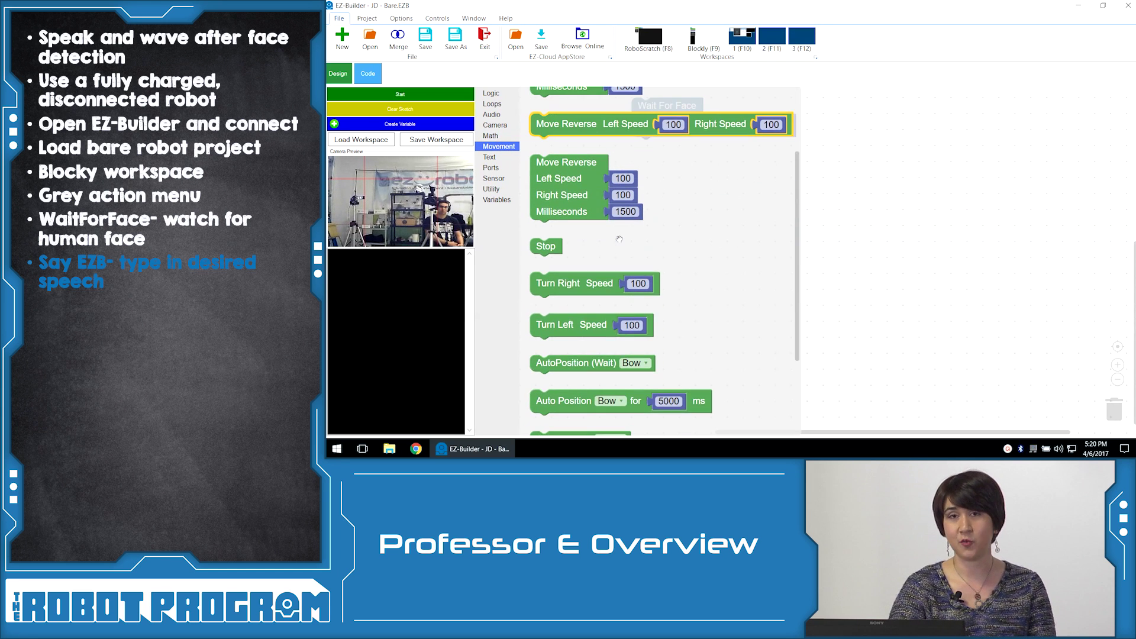
pyautogui.scroll(-1, 612, 235)
pyautogui.click(568, 299)
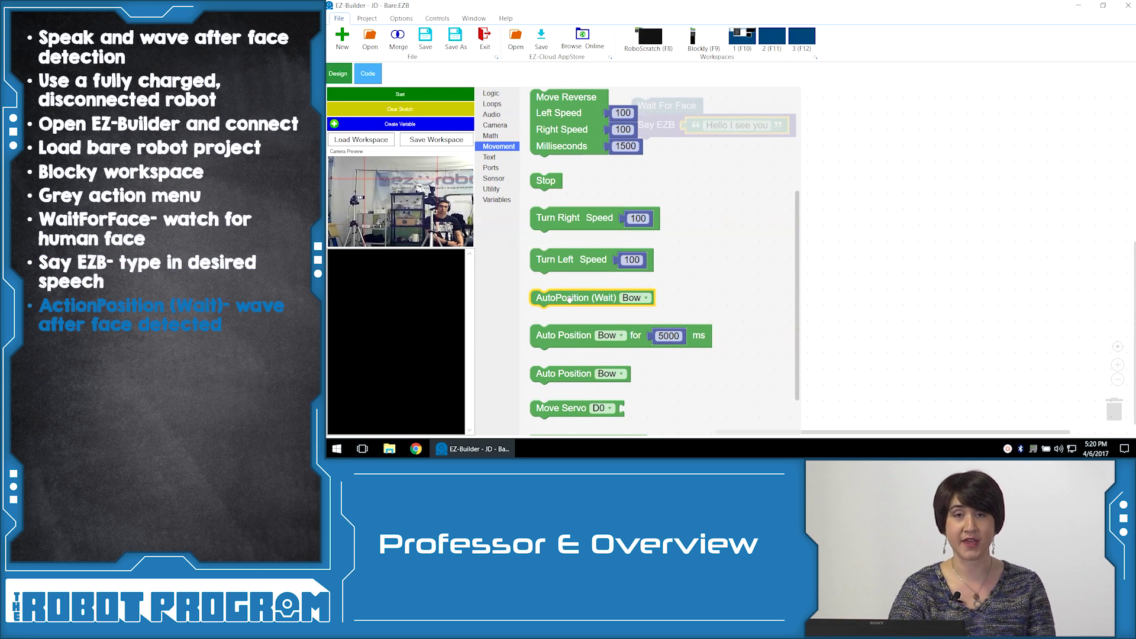
pyautogui.moveTo(568, 299); pyautogui.dragTo(668, 149)
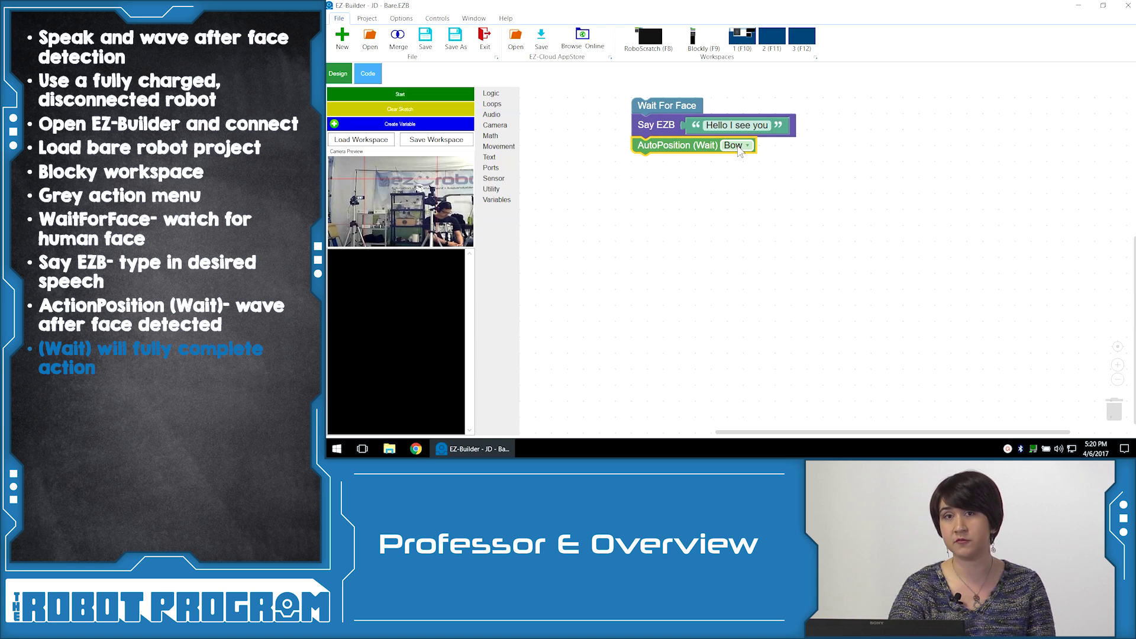
pyautogui.click(738, 147)
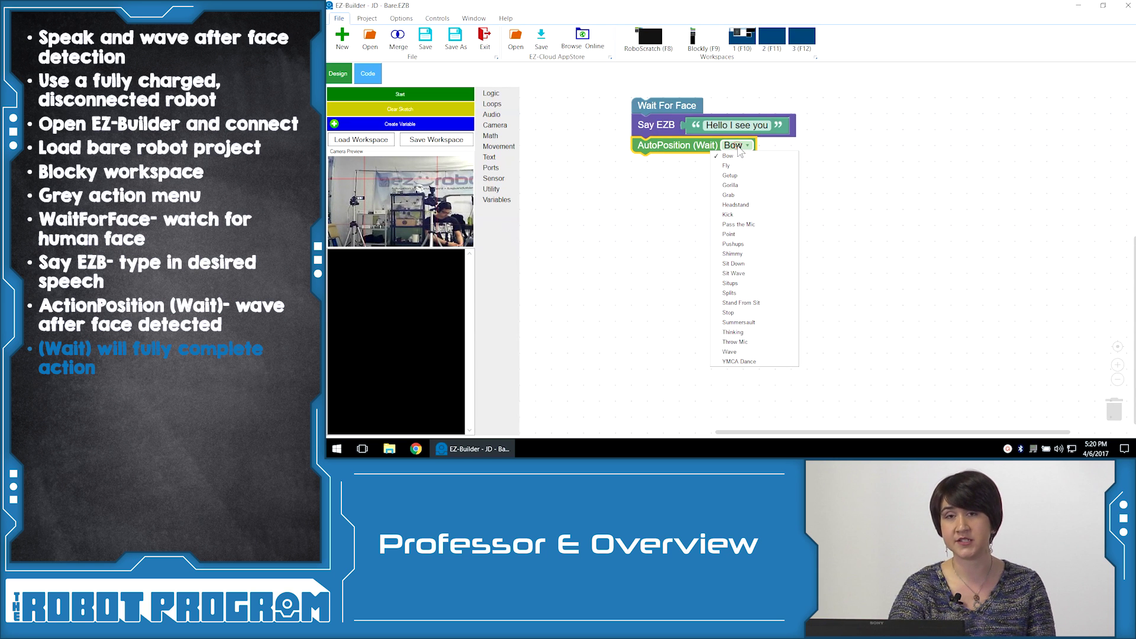
pyautogui.click(737, 353)
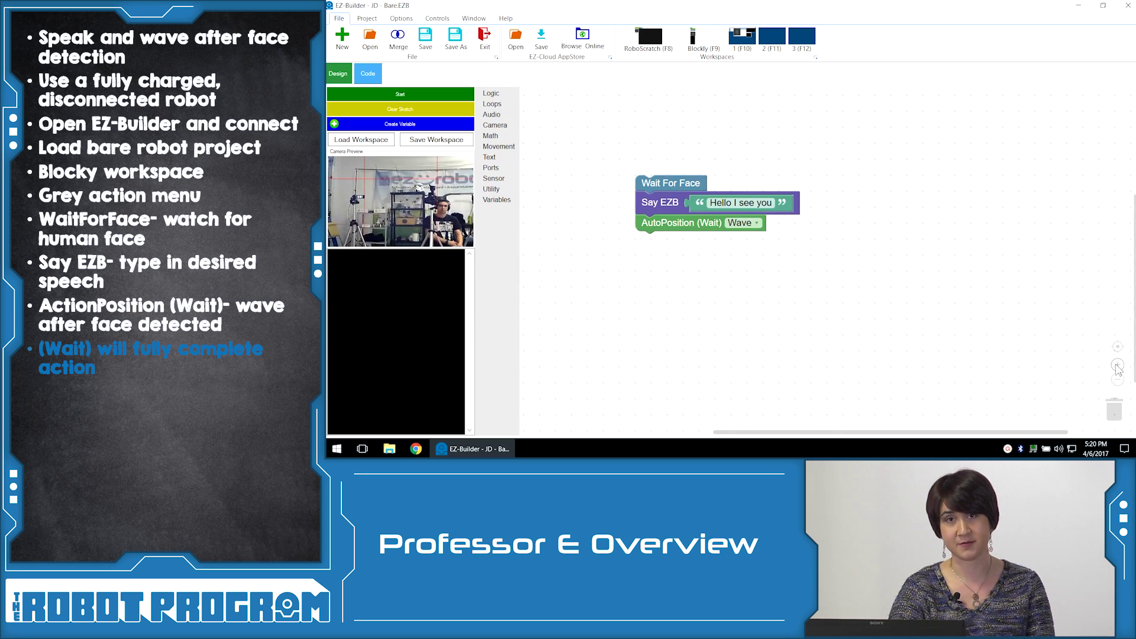
pyautogui.click(415, 96)
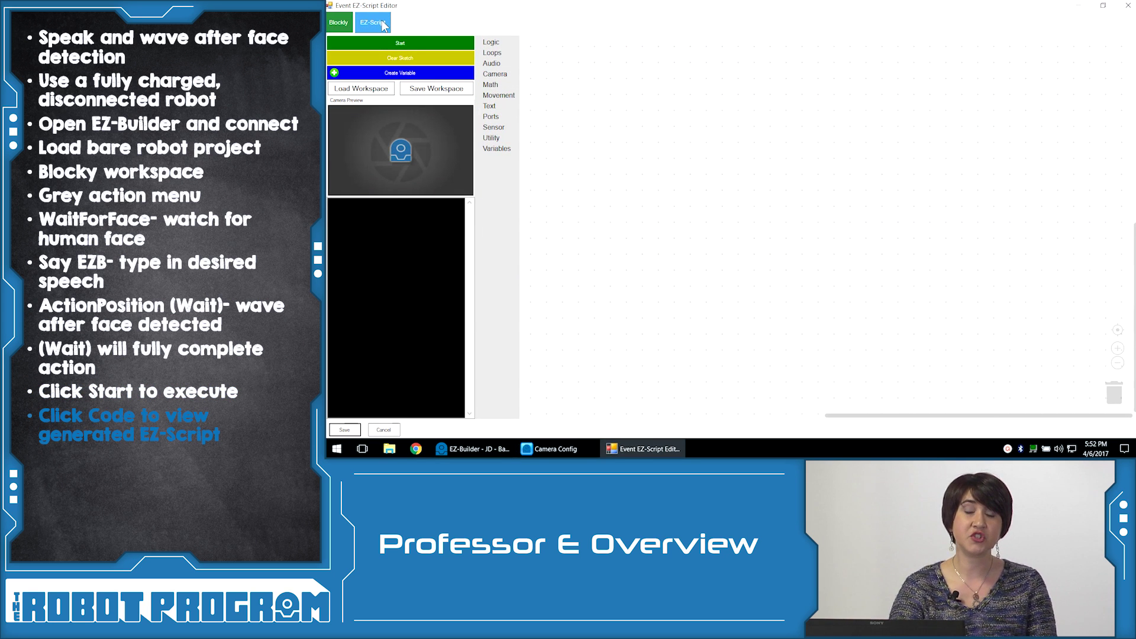
# - Show the generated ControlCommand("Auto Position", AutoPositionAction, "Wave") code in the EZ-Script view
pyautogui.click(382, 25)
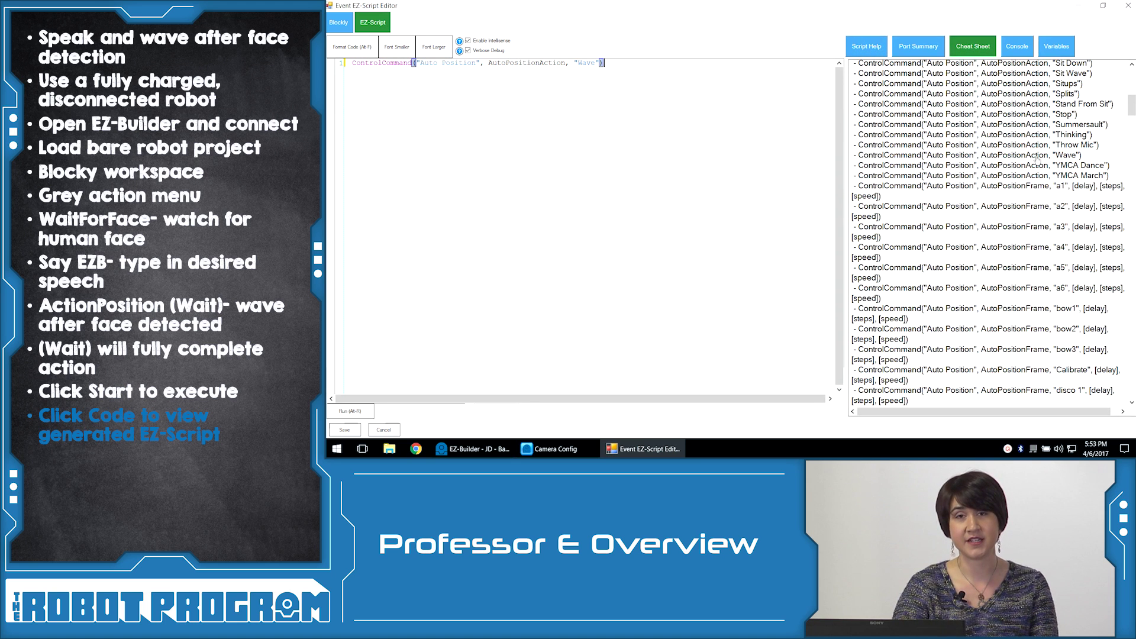